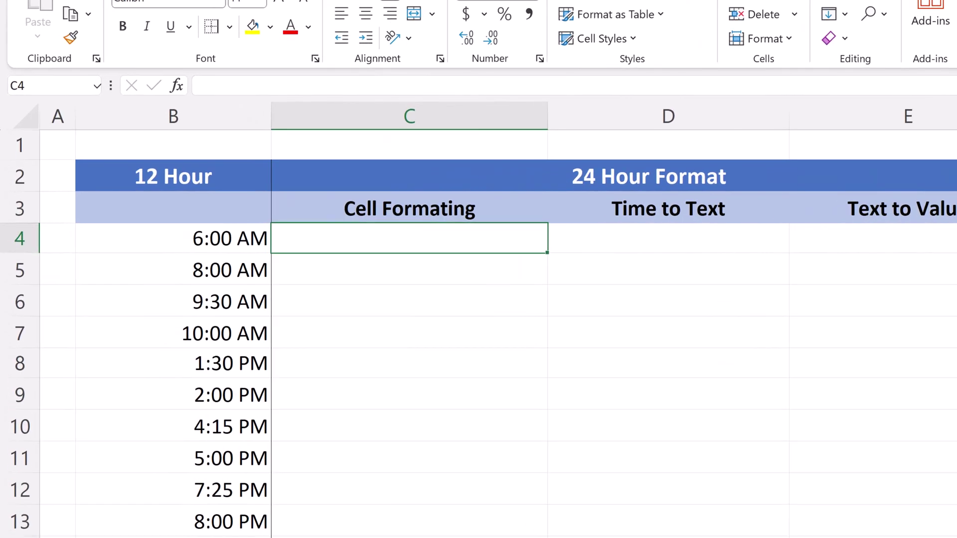
- Enter =B4 in C4 and fill it down through C15
type("=")
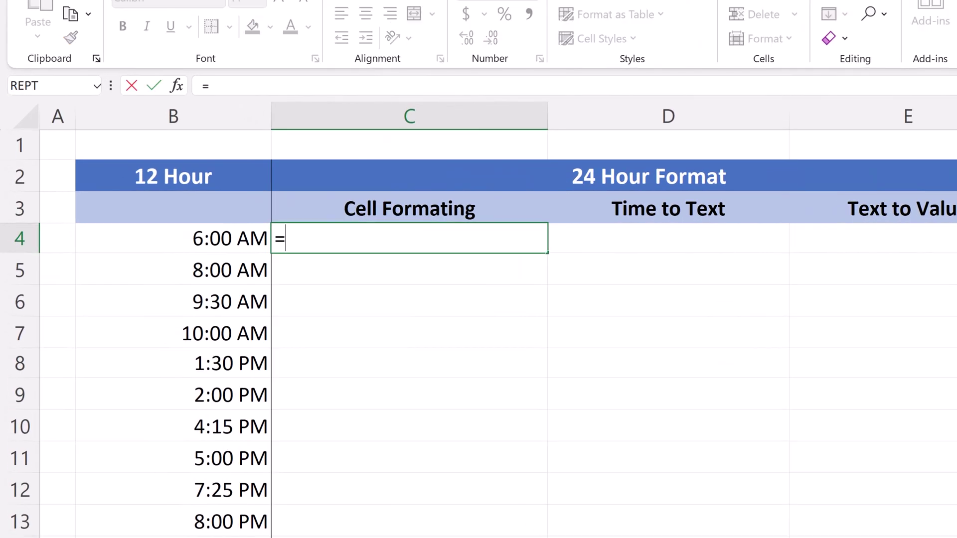
left_click(186, 239)
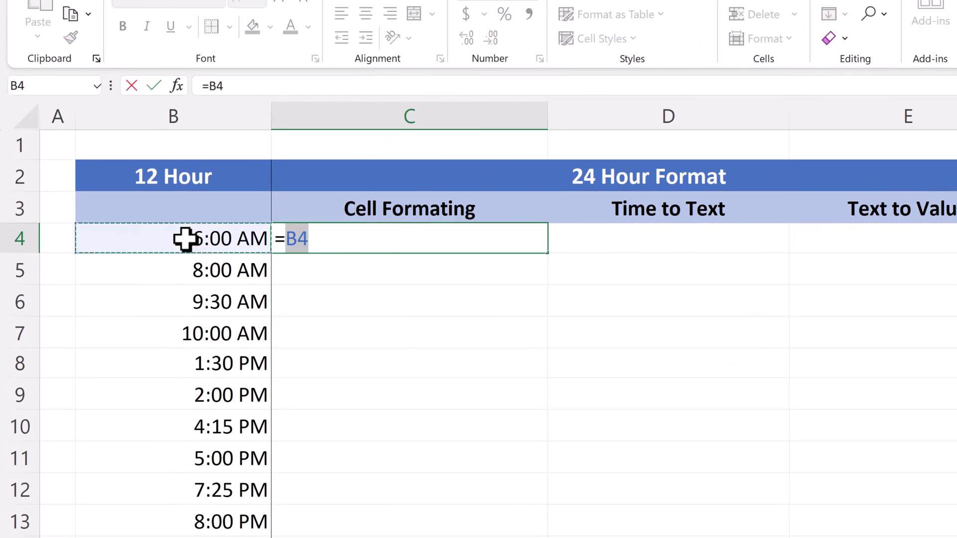
key("ctrl+Return")
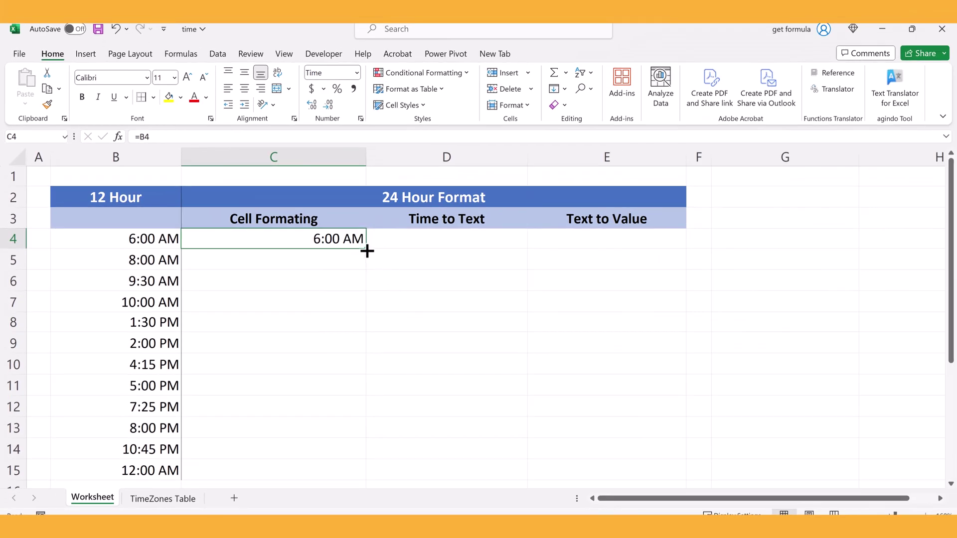
double_click(366, 251)
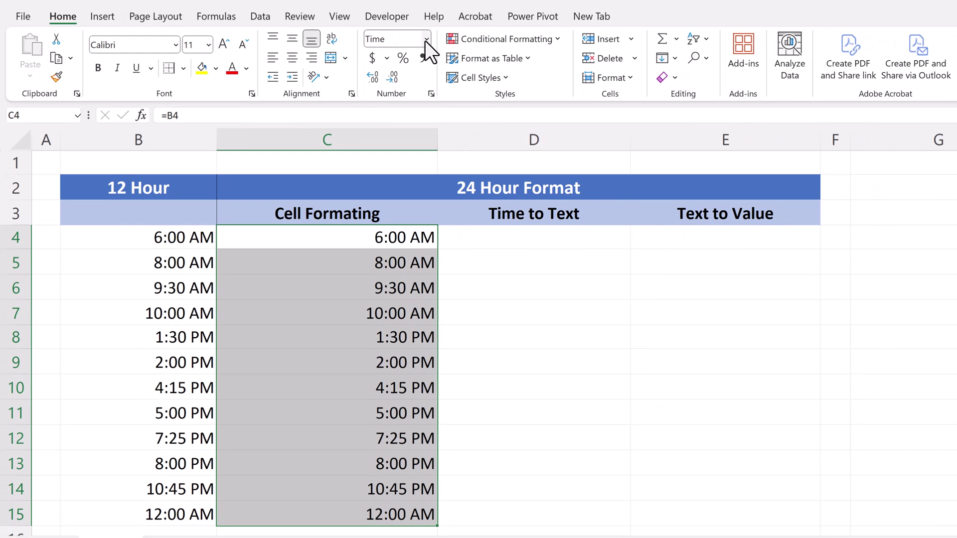
- Format C4:C15 with the 13:30:55 24-hour time format
left_click(541, 49)
left_click(426, 39)
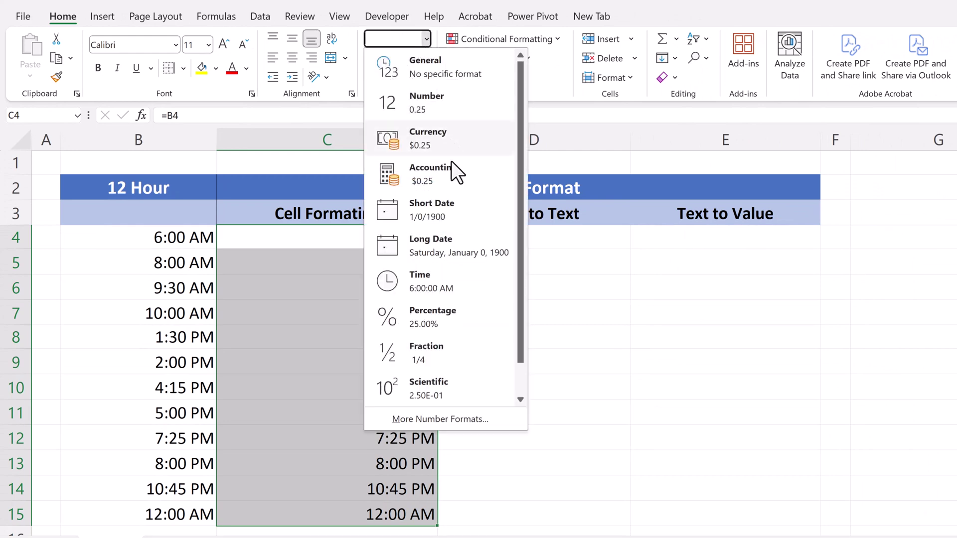
left_click(464, 421)
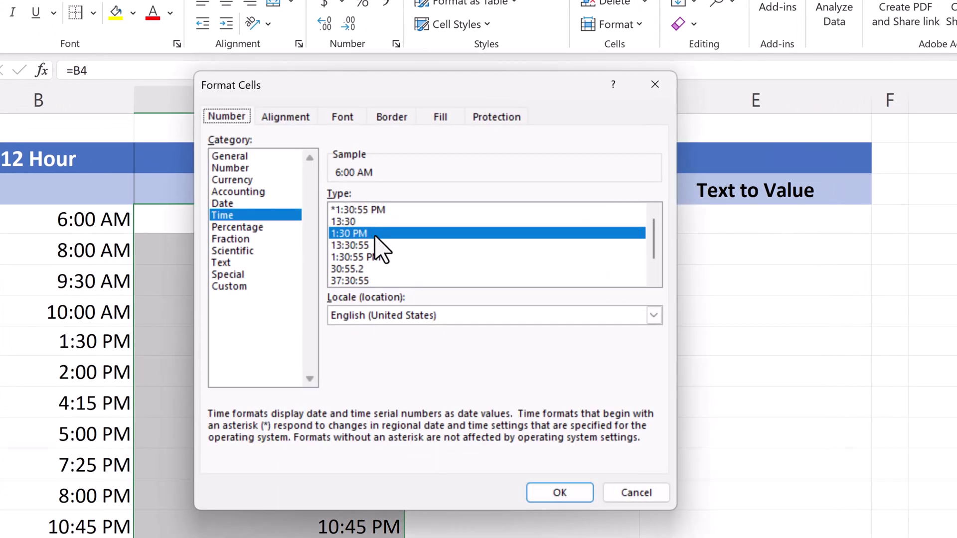
left_click(366, 246)
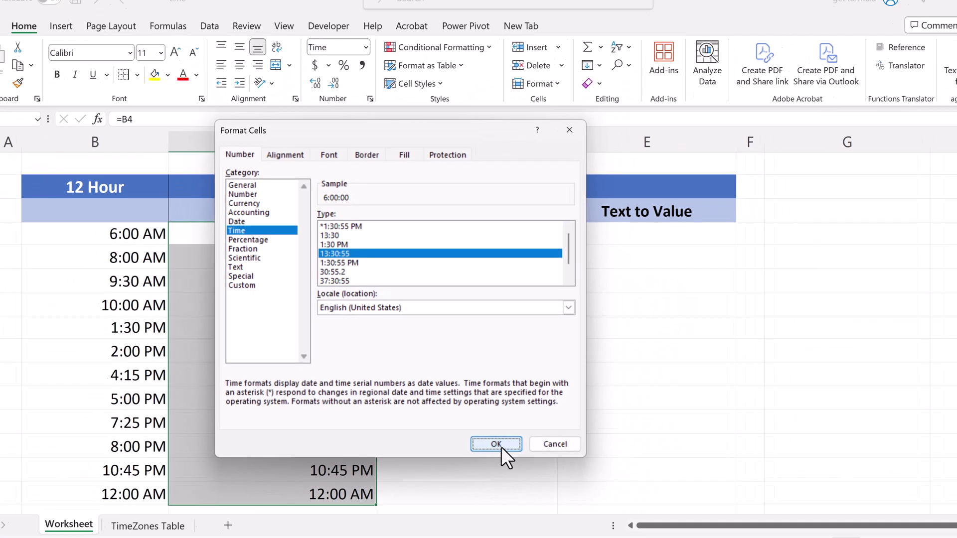
left_click(560, 493)
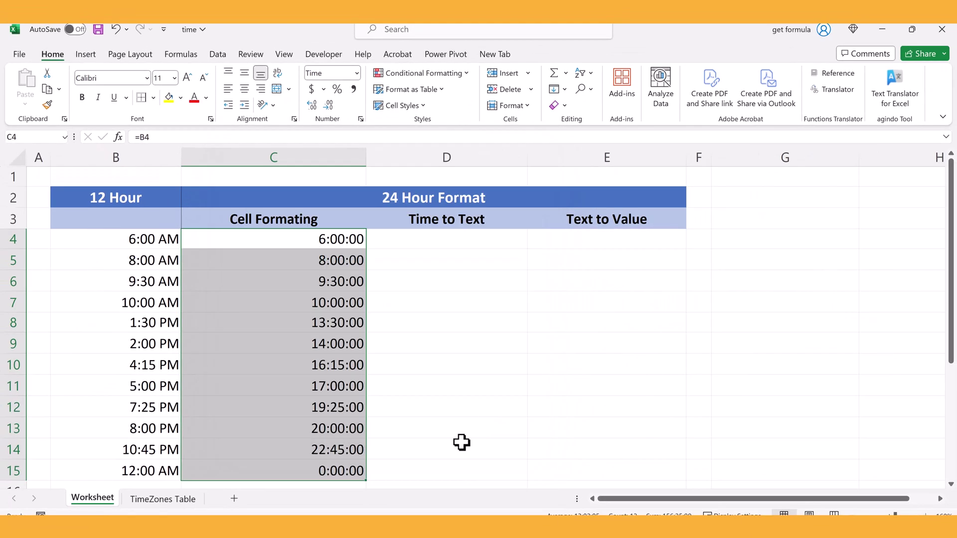
- Enter =TEXT(B4,"HH:MM") in D4 and fill it down to D15
left_click(473, 469)
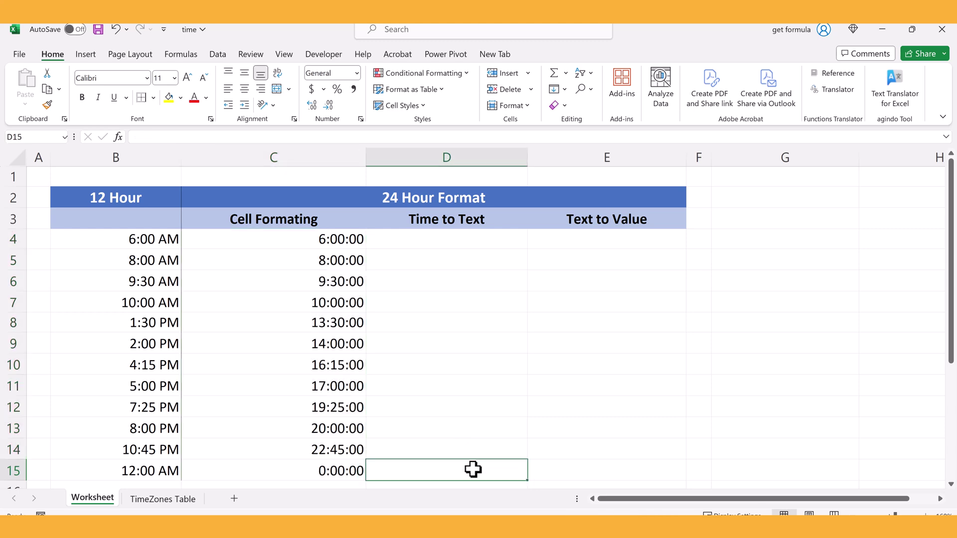
left_click(480, 239)
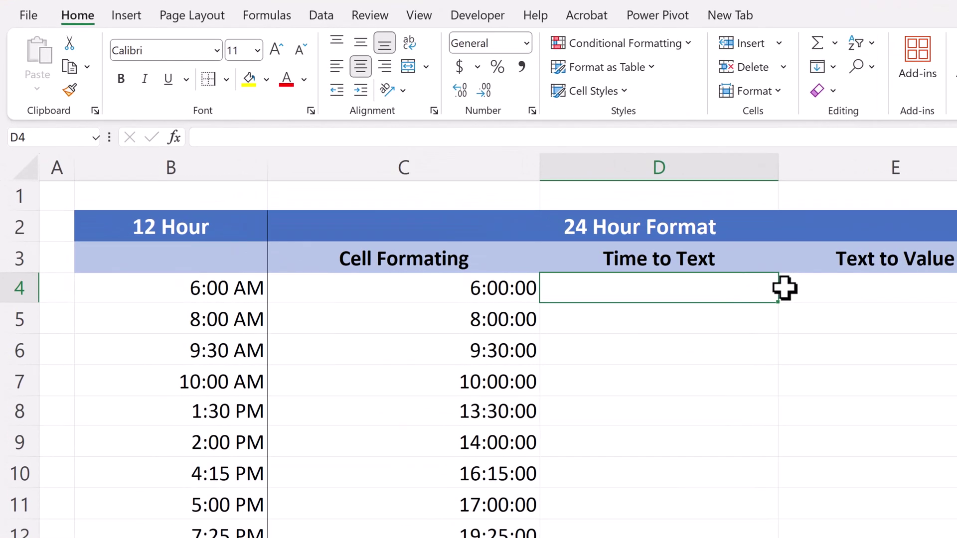
type("=text")
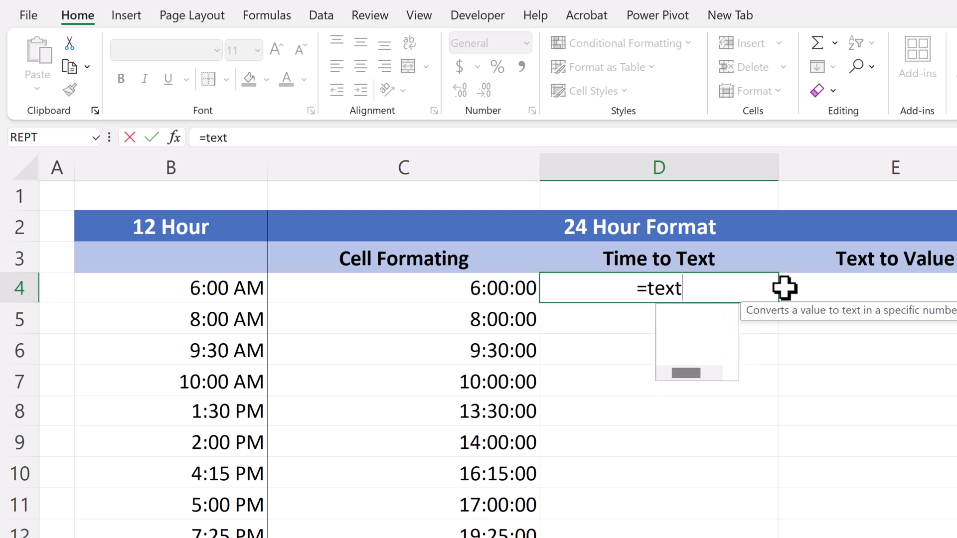
key("Tab")
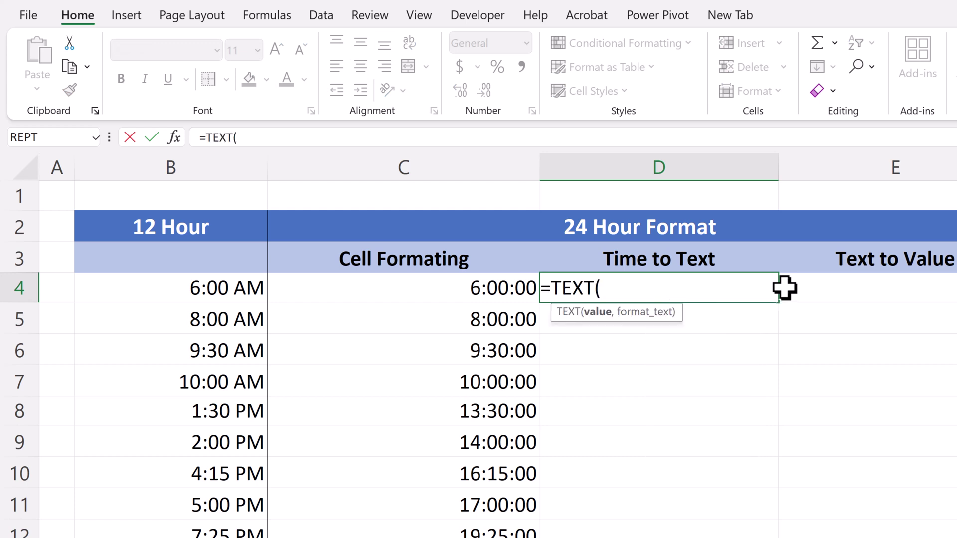
left_click(221, 295)
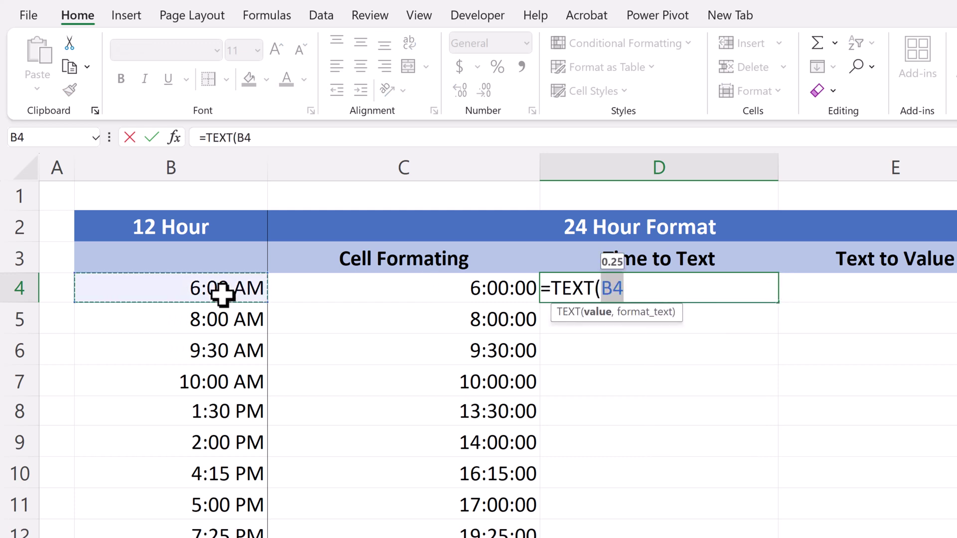
type(",\"")
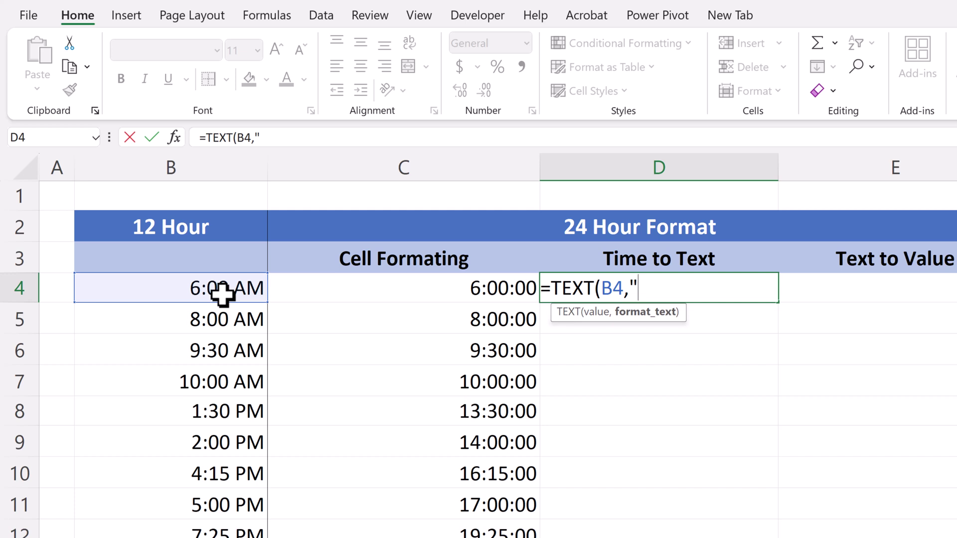
type("HH:MM")
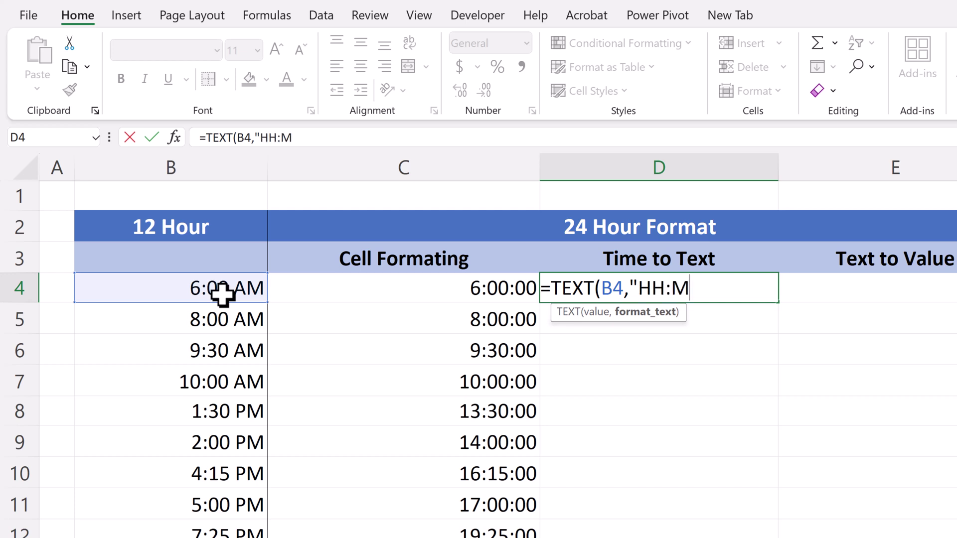
type(")")
key("BackSpace")
type("\")")
key("ctrl+Return")
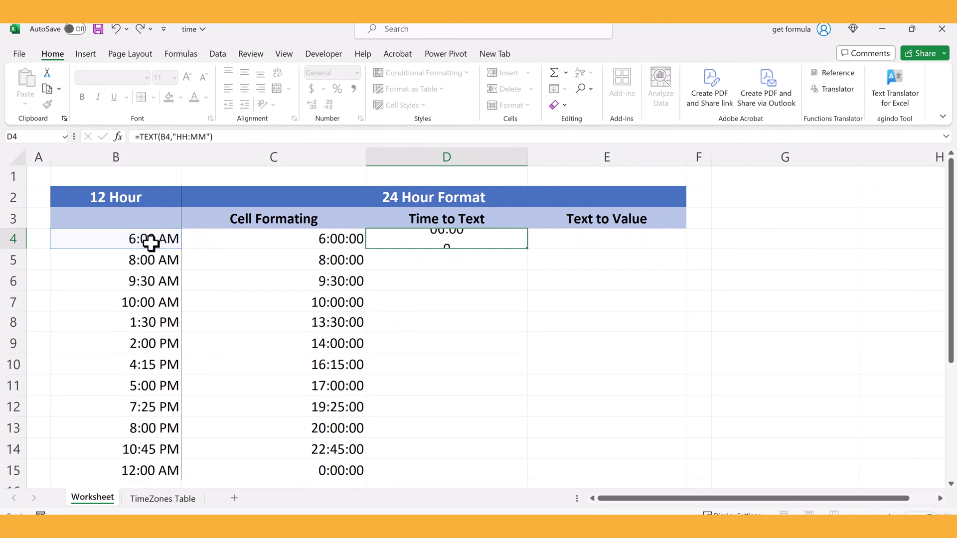
double_click(527, 248)
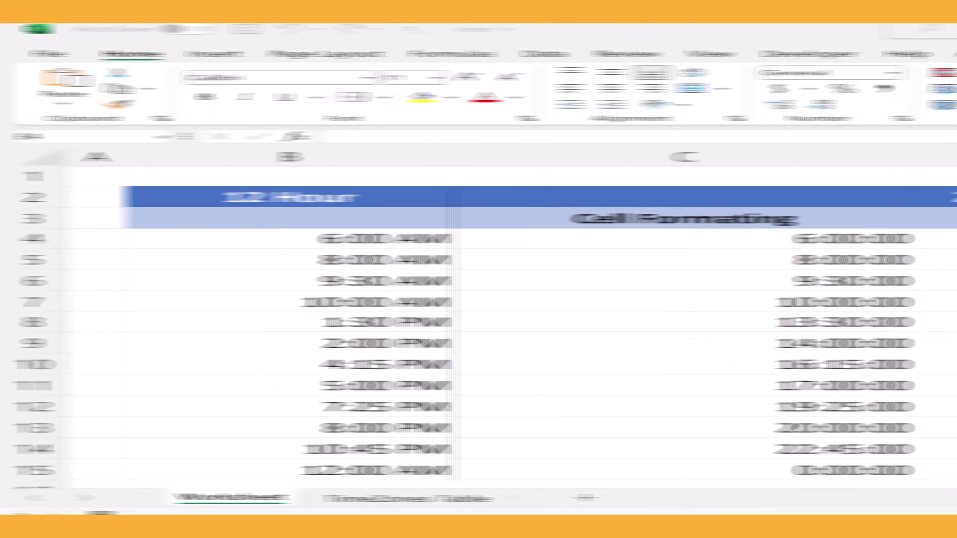
left_click(595, 241)
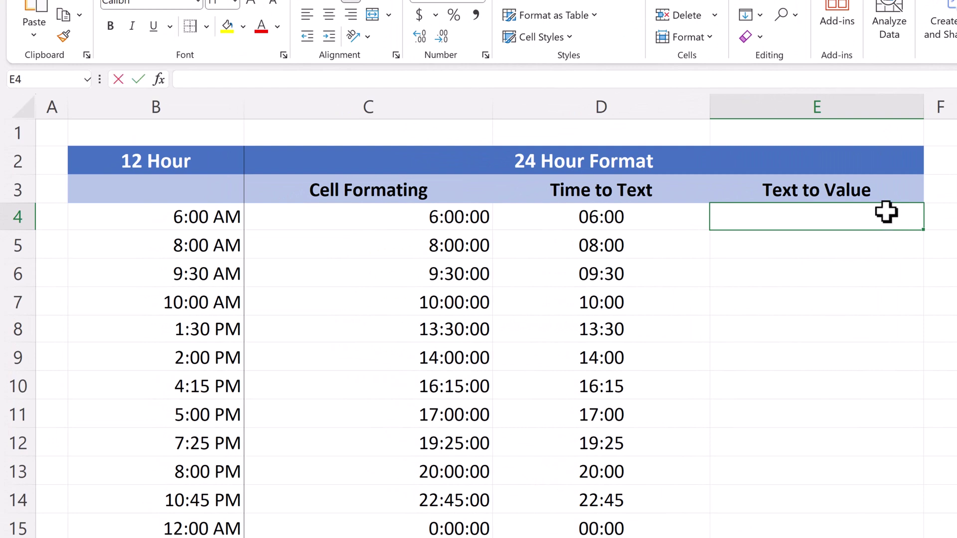
- Enter a TIMEVALUE formula in E4, initially referencing B4
type("=timve")
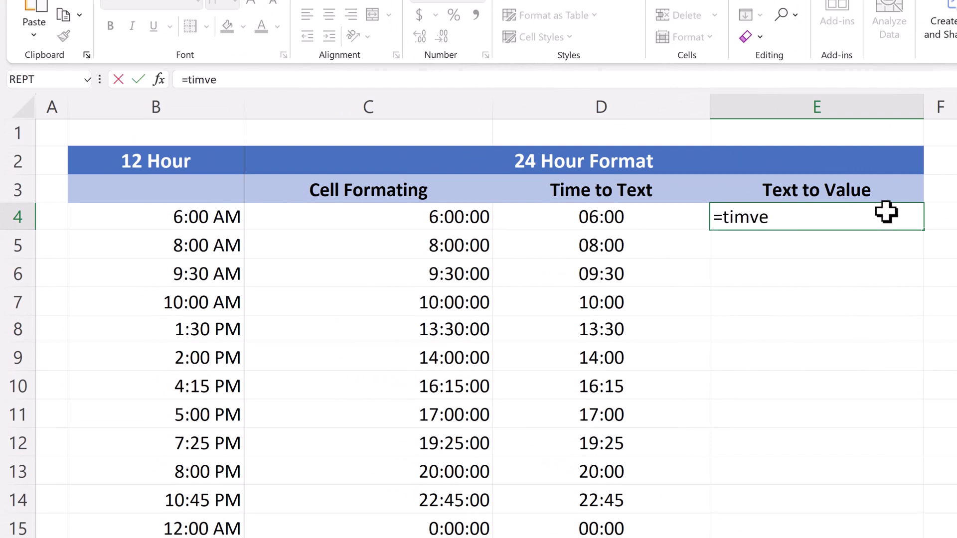
key("BackSpace")
key("BackSpace")
type("ev")
key("Tab")
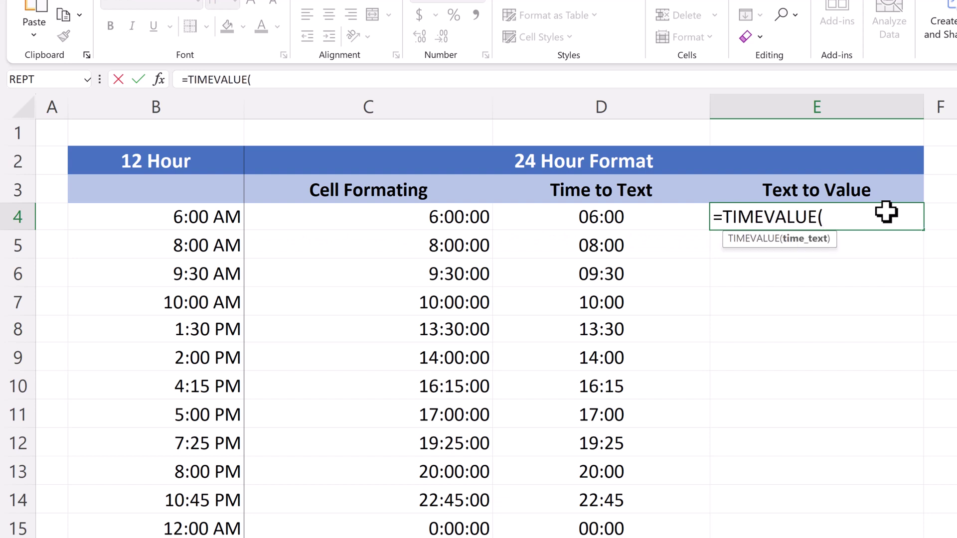
left_click(161, 216)
type(")")
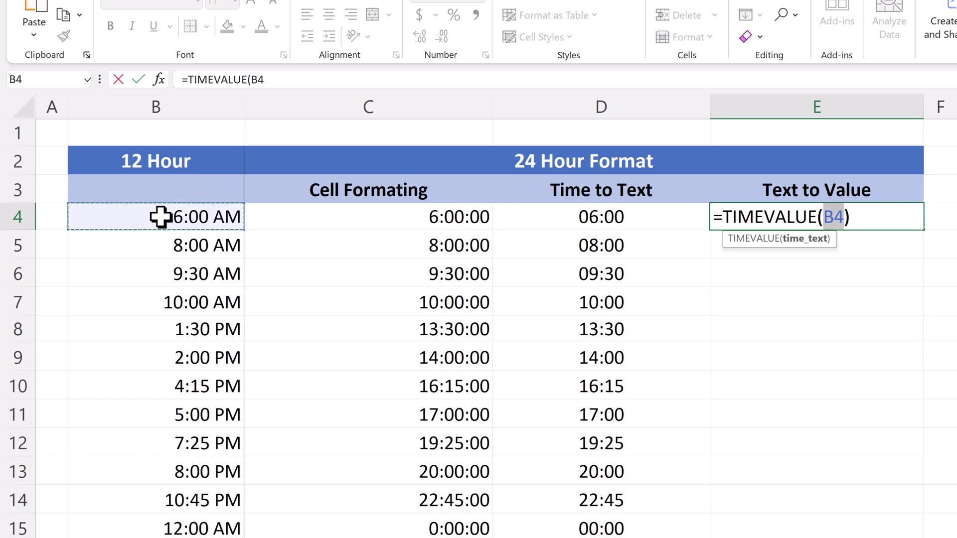
key("ctrl+Return")
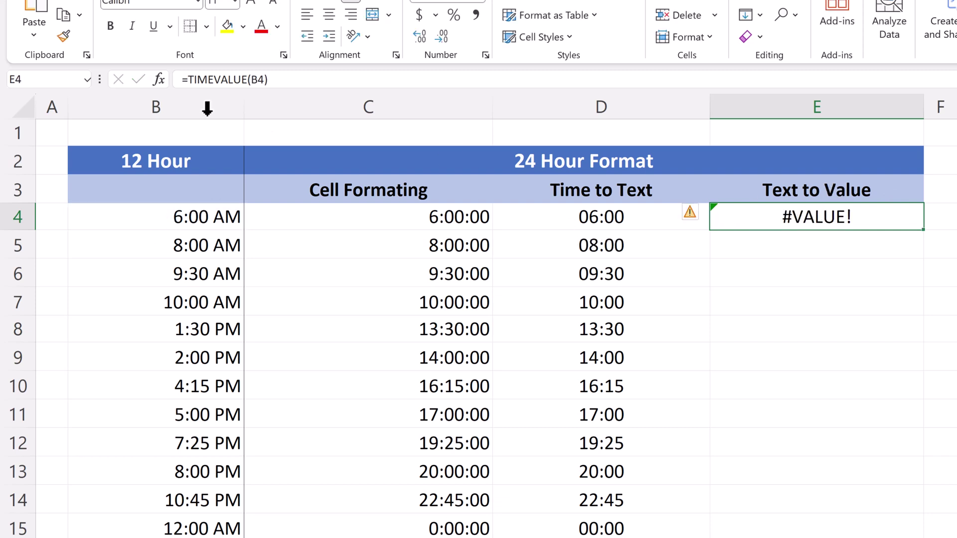
- Change E4 to =TIMEVALUE(D4) and fill it down to E15
left_click_drag(252, 80, 261, 80)
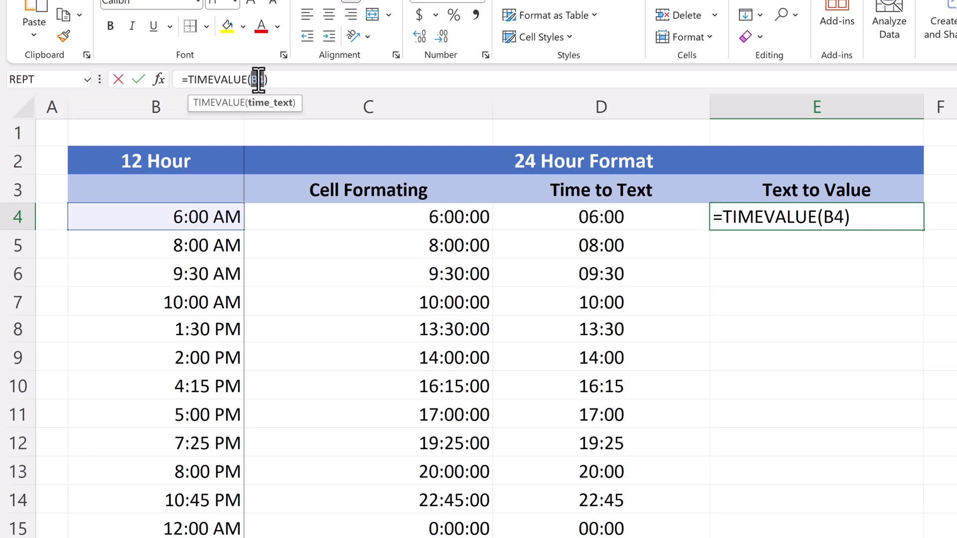
key("BackSpace")
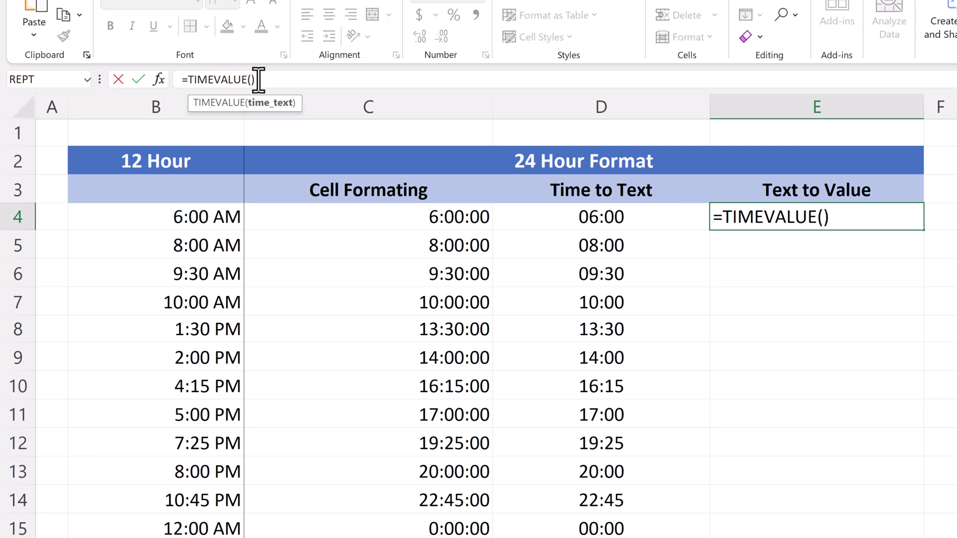
left_click(659, 215)
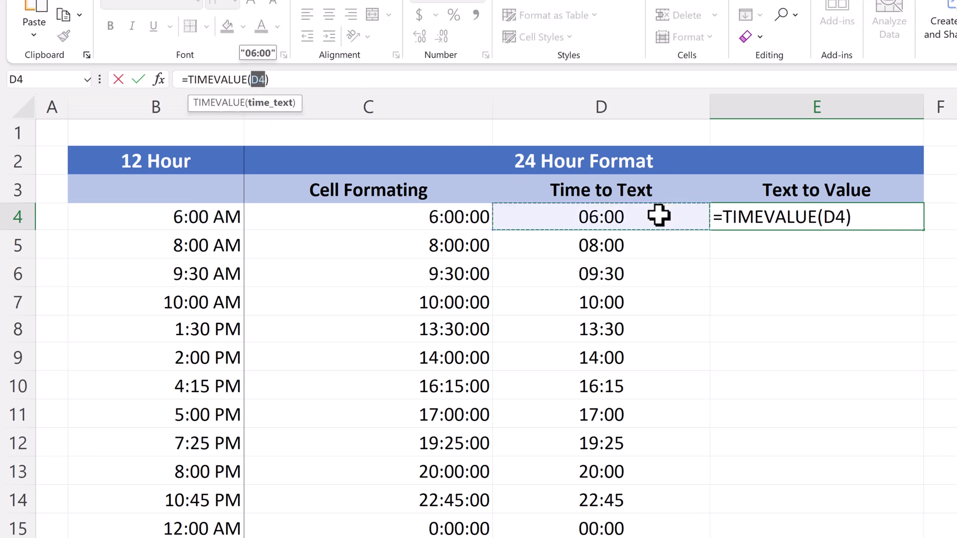
key("ctrl+Return")
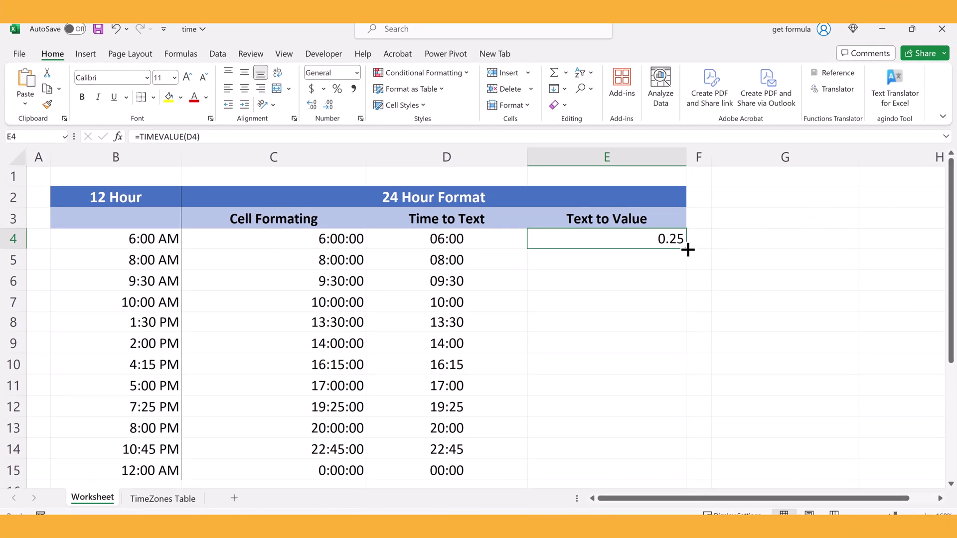
double_click(688, 250)
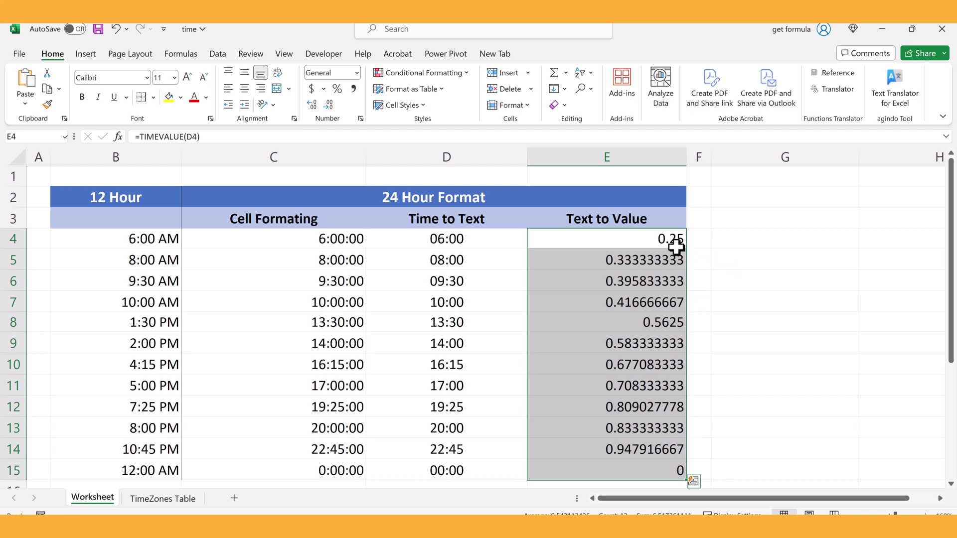
- Show E4:E15 with two decimal places and centre the values
left_click_drag(668, 241, 656, 466)
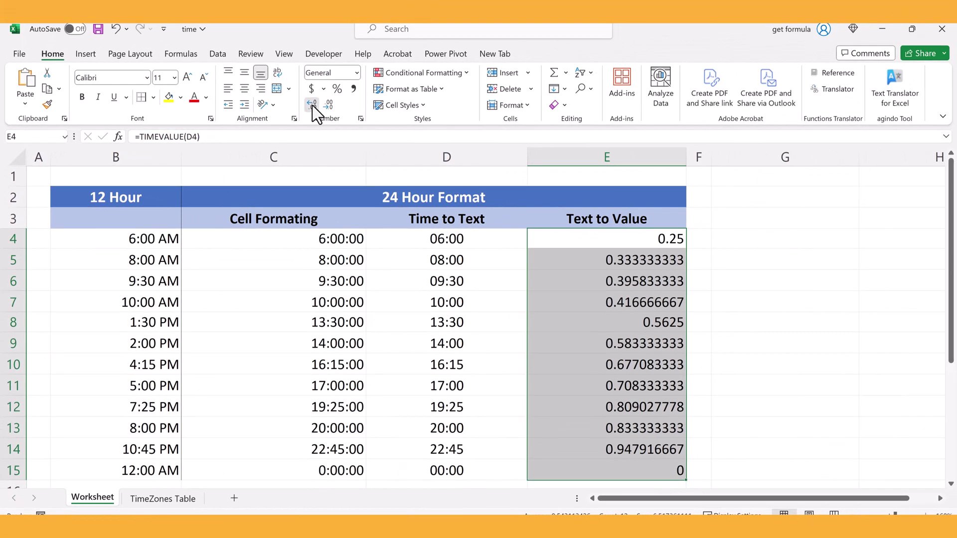
left_click(312, 105)
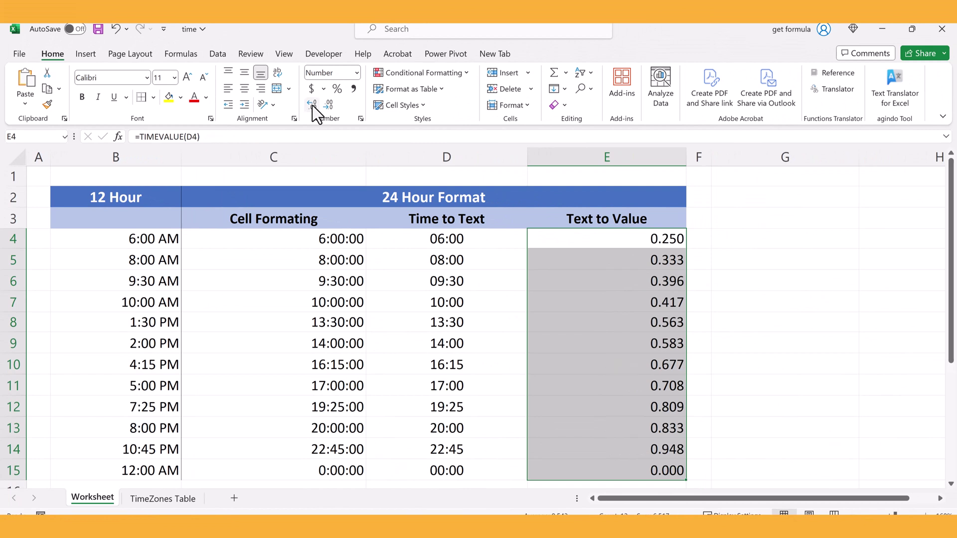
left_click(312, 105)
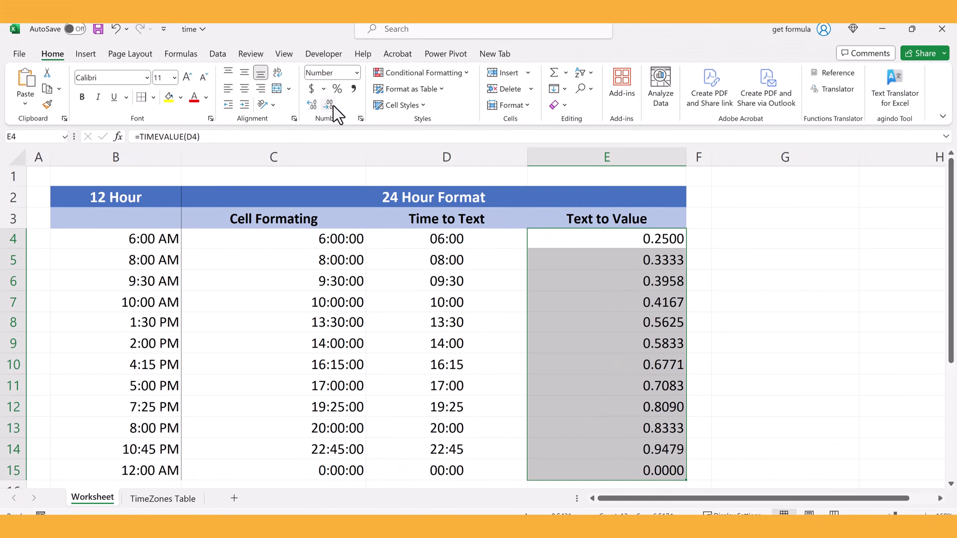
left_click(330, 106)
left_click(330, 105)
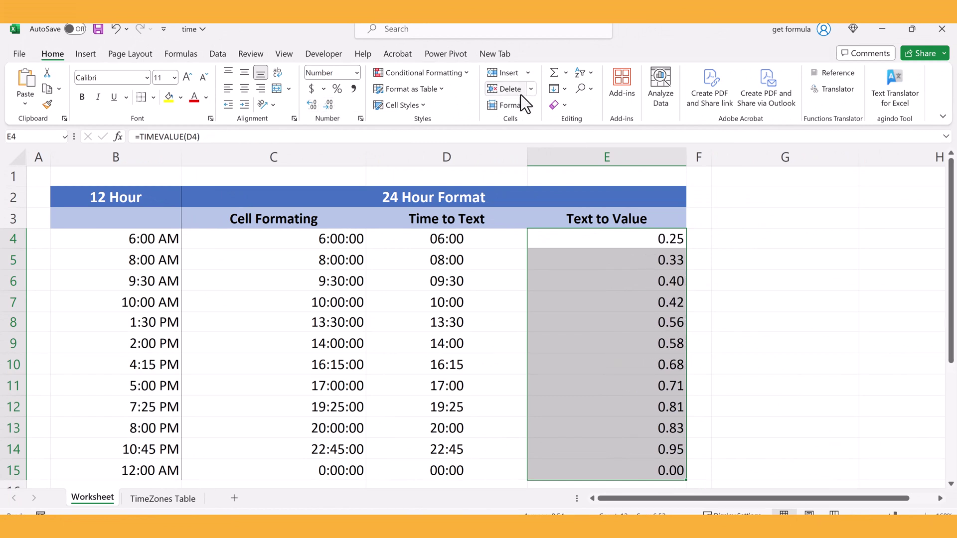
left_click(244, 88)
left_click(785, 428)
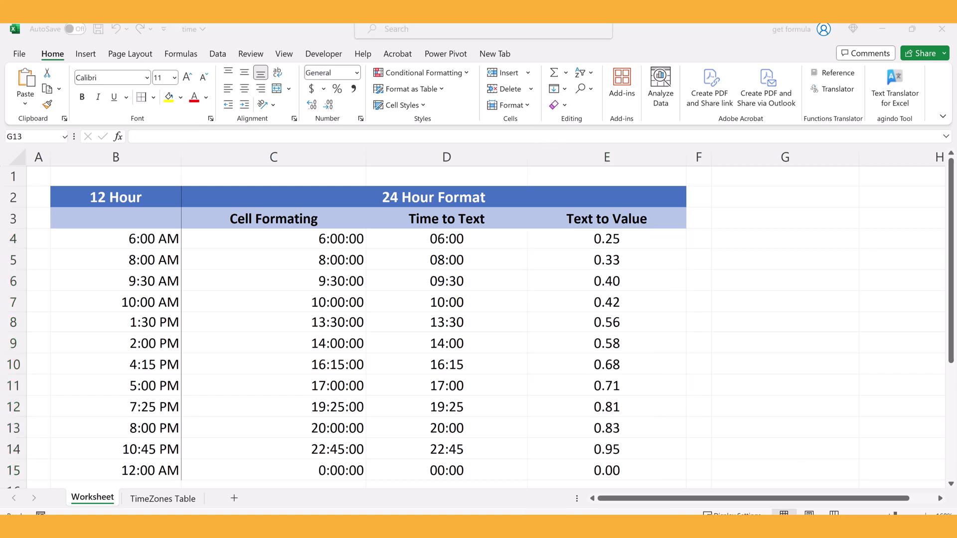